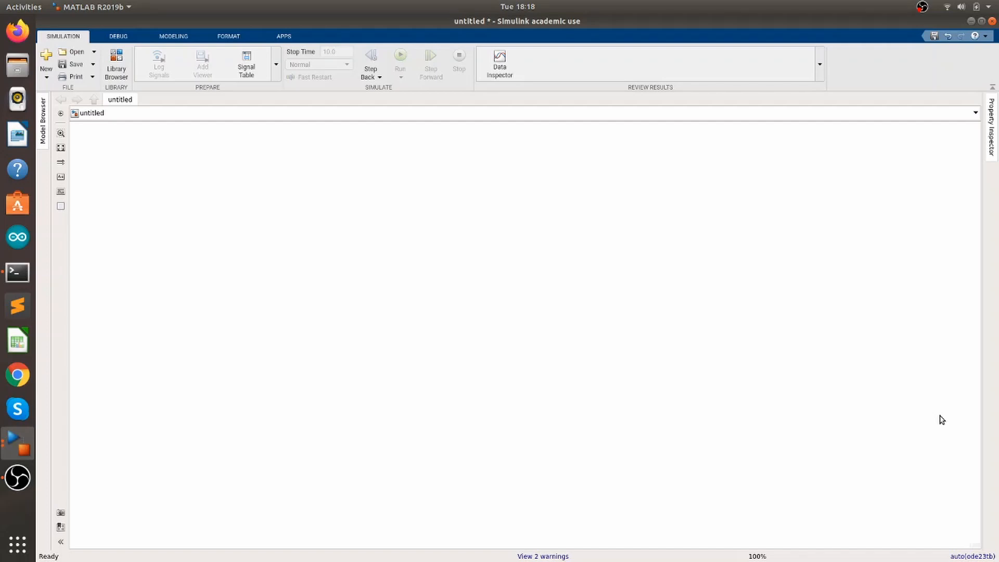
# Add a DC Voltage Source block to the empty model
pyautogui.doubleClick(473, 300)
pyautogui.write('dc')
pyautogui.press('Return')
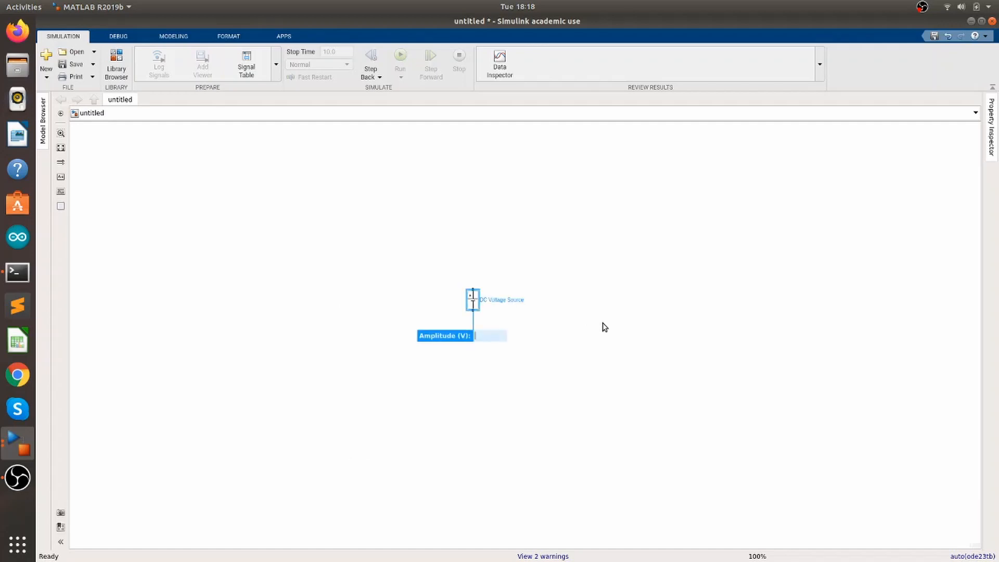
# Search the block library for a diode and add a Diode block
pyautogui.doubleClick(603, 326)
pyautogui.write('a')
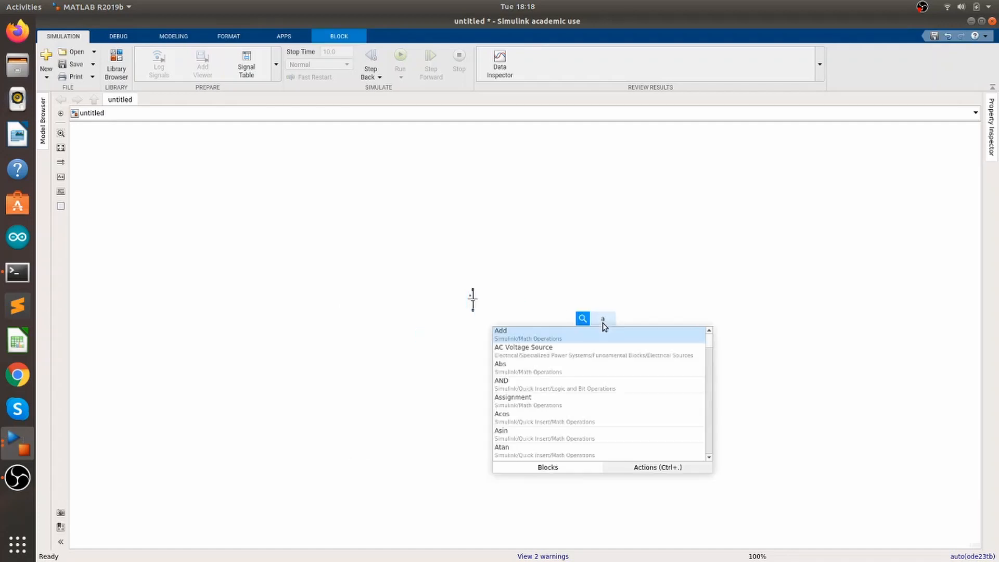
pyautogui.press('BackSpace')
pyautogui.write('diode')
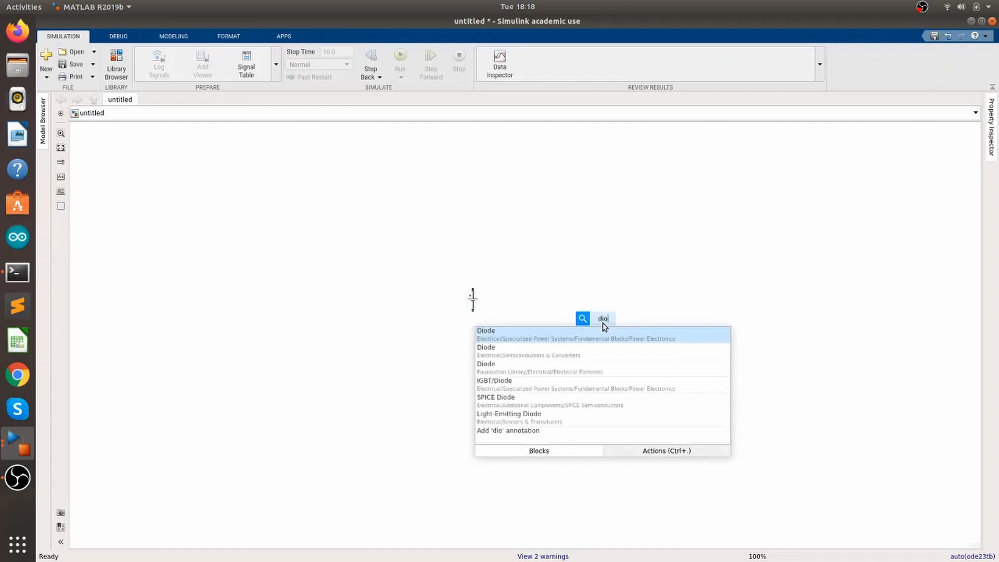
pyautogui.press('Return')
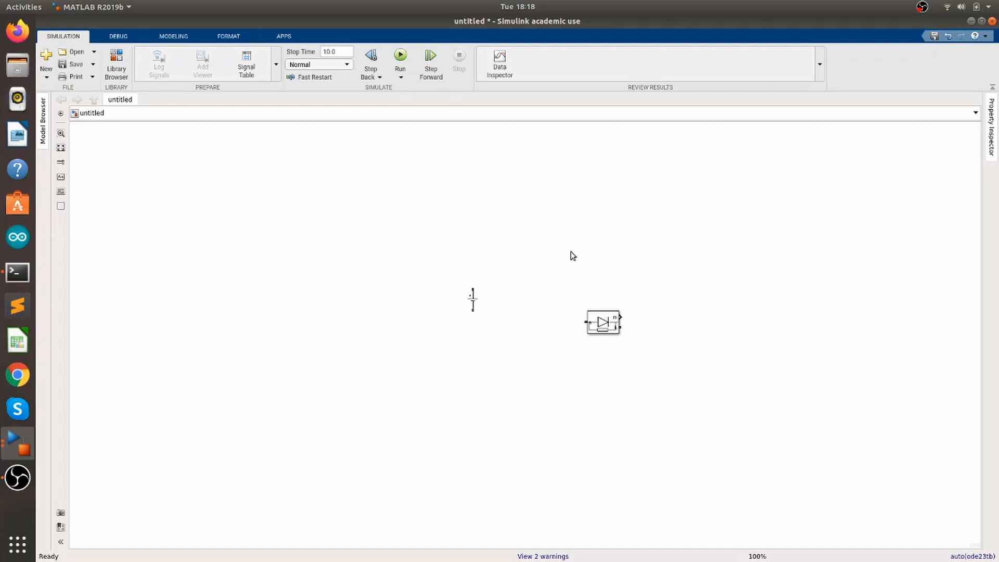
# Add an IGBT/Diode block from the block search results
pyautogui.doubleClick(573, 256)
pyautogui.write('igbt')
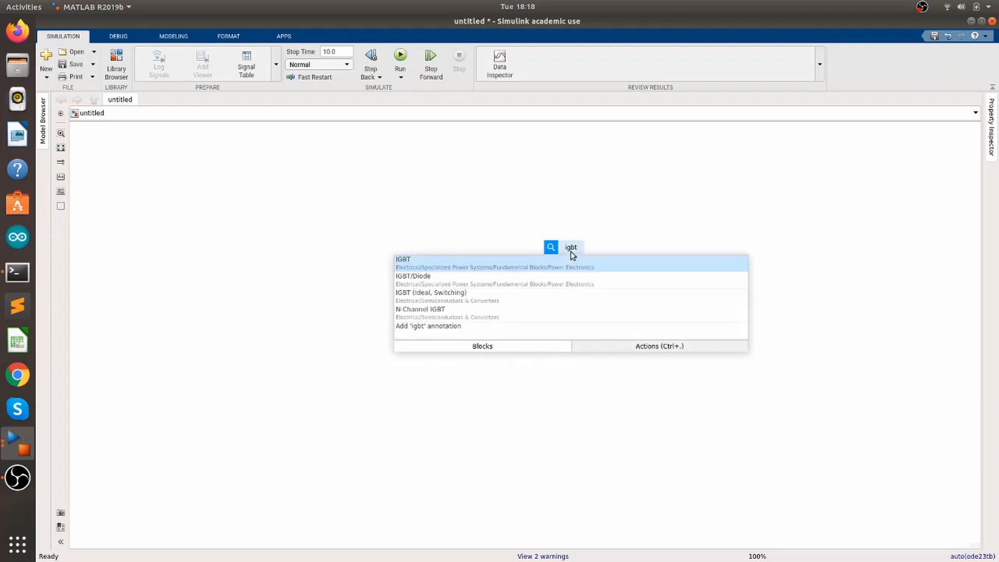
pyautogui.press('Down')
pyautogui.press('Return')
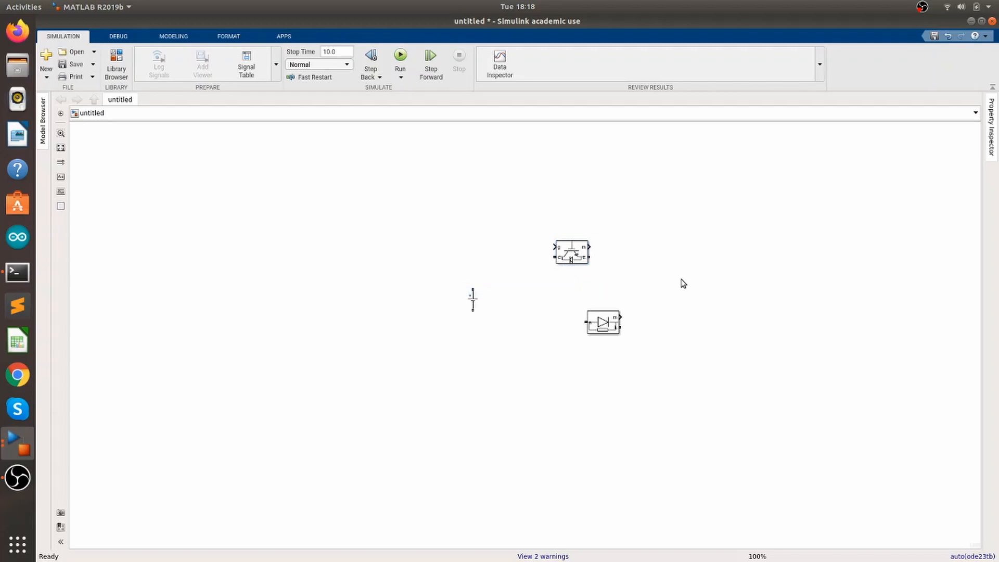
# Add a Series RLC Branch block and duplicate it into three branches
pyautogui.doubleClick(683, 283)
pyautogui.write('RLC')
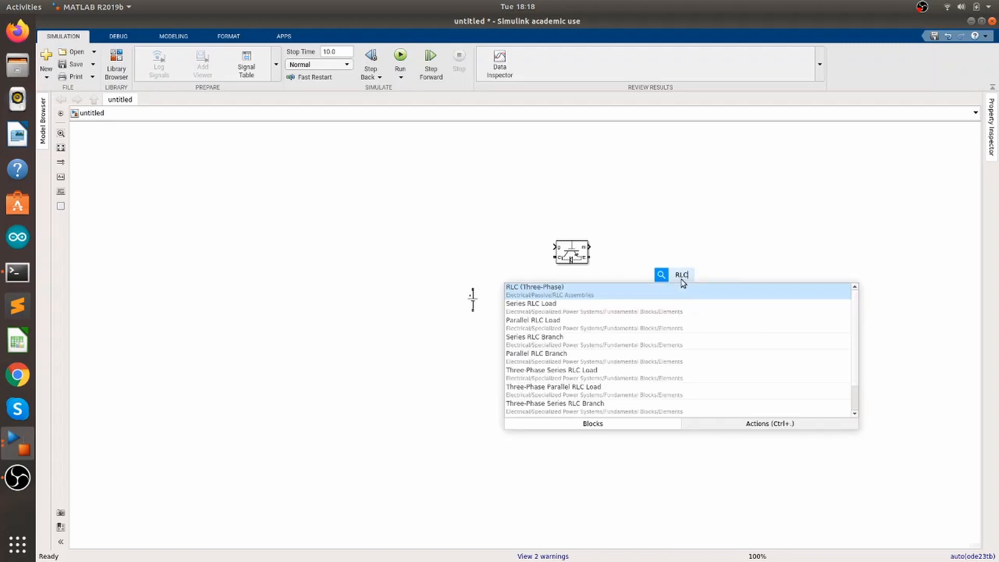
pyautogui.press('Down')
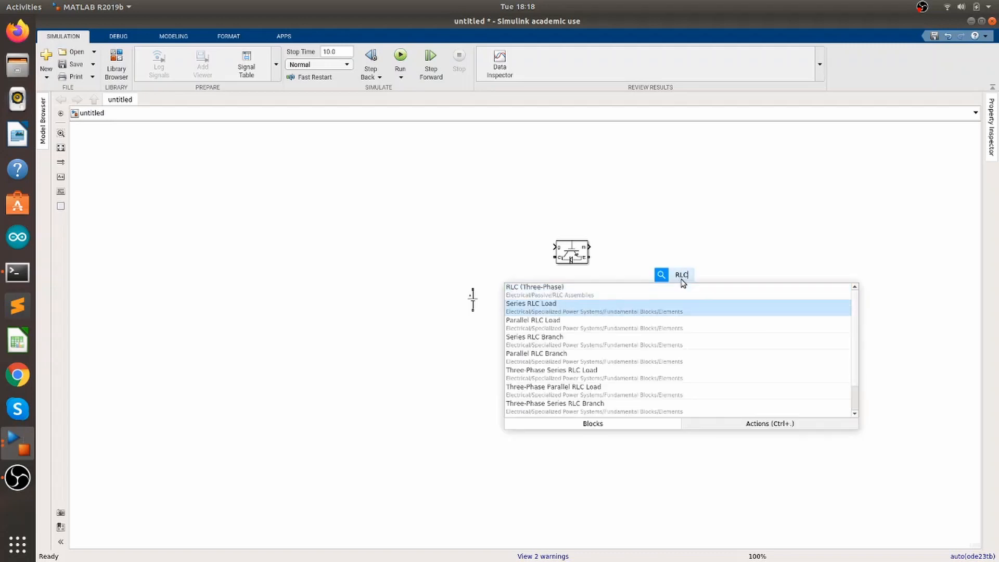
pyautogui.press('Down')
pyautogui.press('Down')
pyautogui.press('Return')
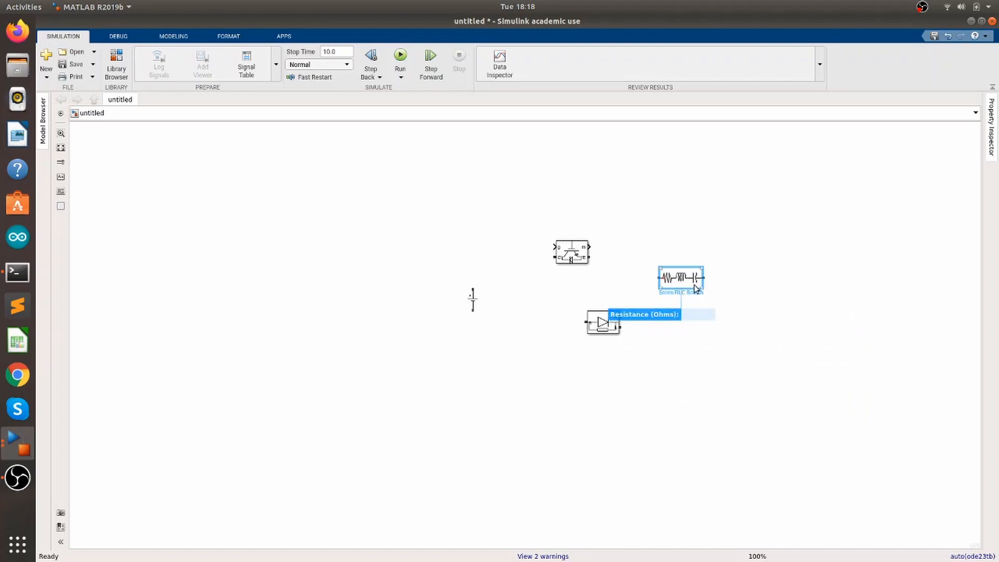
pyautogui.moveTo(680, 281); pyautogui.dragTo(816, 382)
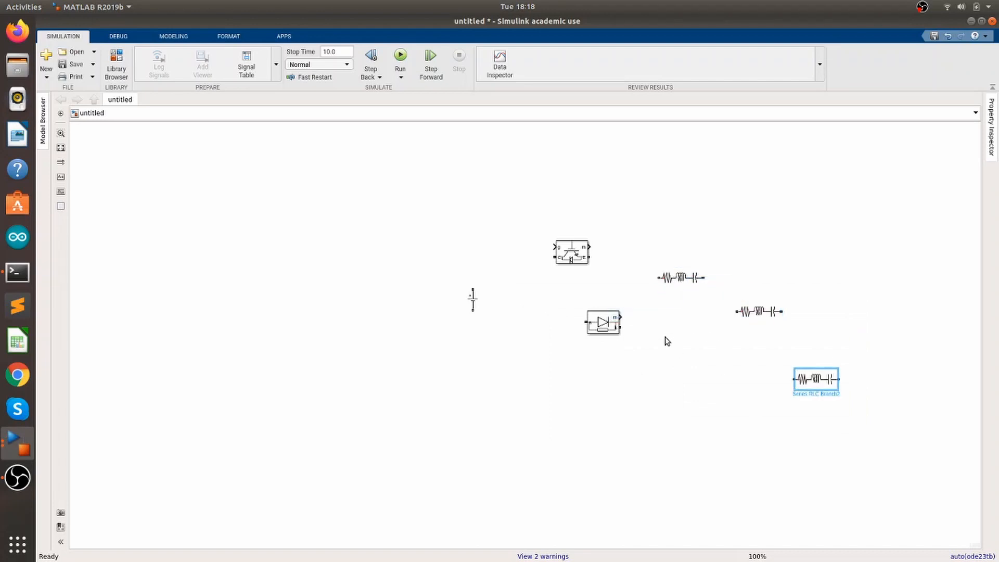
# Add a Pulse Generator block below the other blocks
pyautogui.click(385, 352)
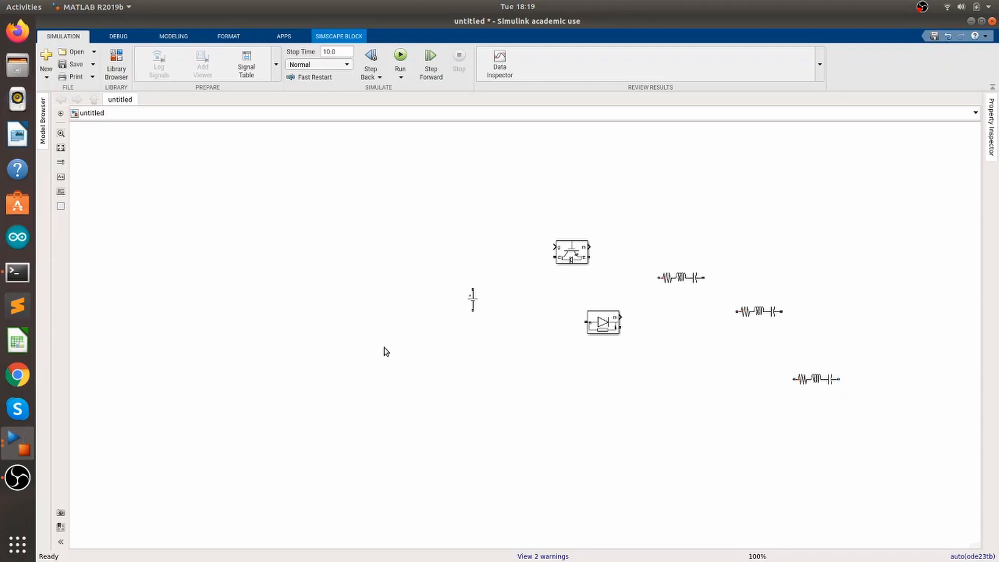
pyautogui.doubleClick(385, 352)
pyautogui.write('pulse')
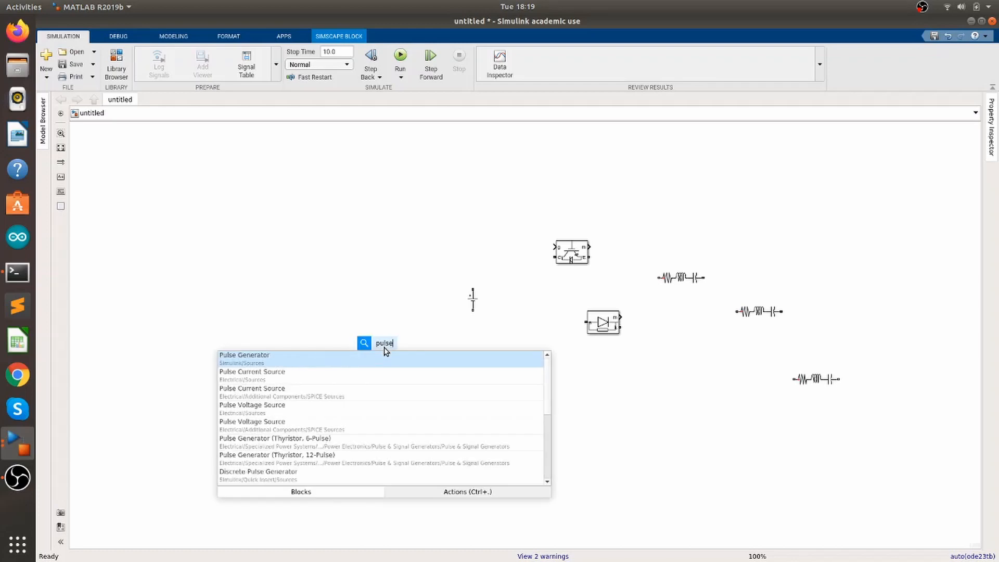
pyautogui.press('Return')
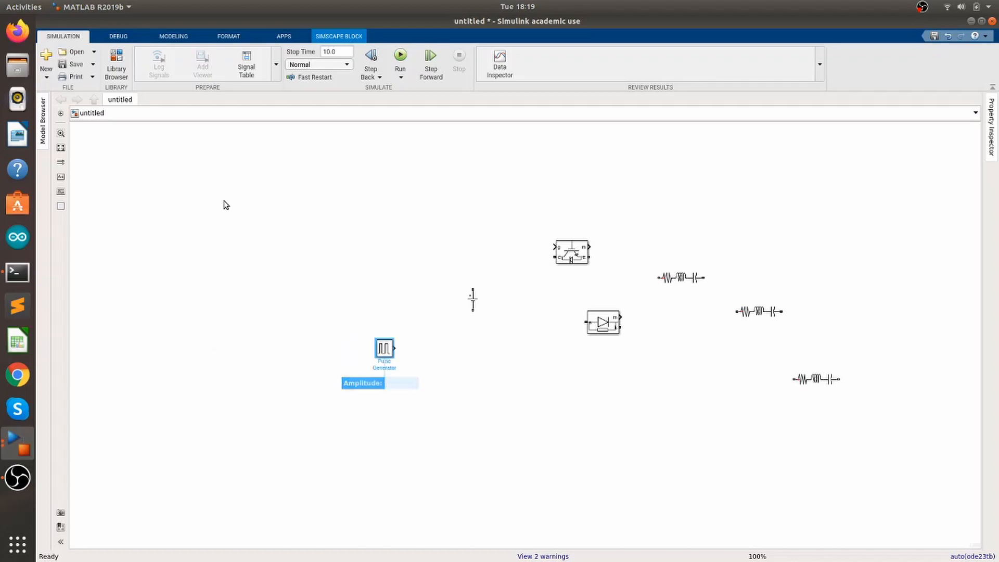
pyautogui.click(225, 205)
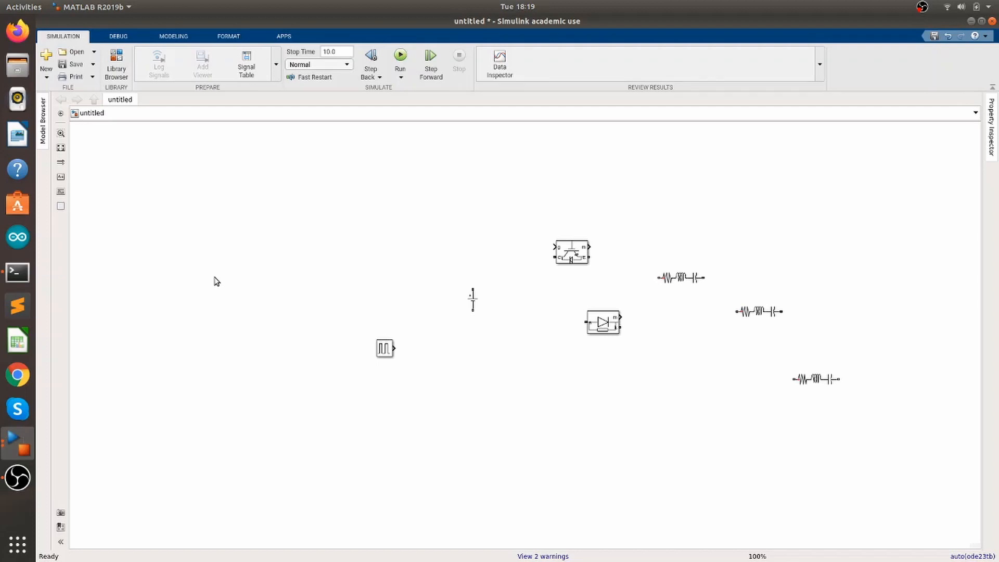
# Place a powergui block at the upper left and move the DC source and Pulse Generator into position
pyautogui.moveTo(221, 283); pyautogui.dragTo(178, 183)
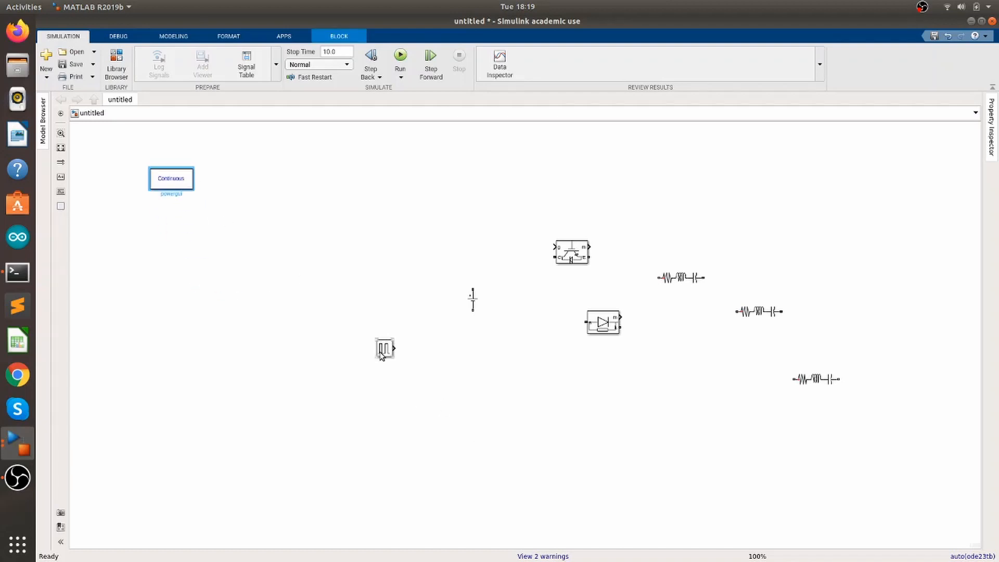
pyautogui.moveTo(377, 353); pyautogui.dragTo(317, 343)
pyautogui.moveTo(476, 300); pyautogui.dragTo(300, 304)
pyautogui.moveTo(328, 342); pyautogui.dragTo(442, 363)
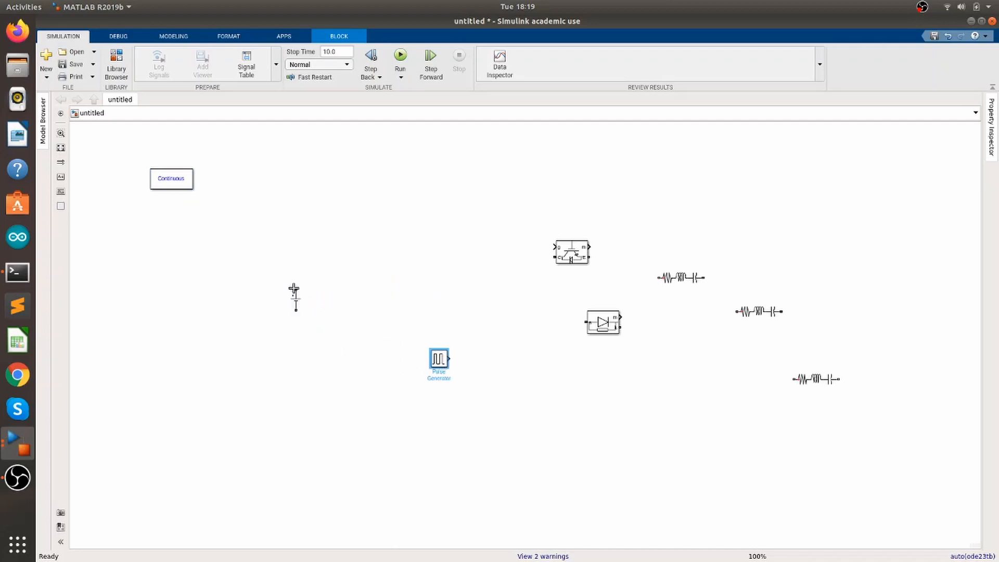
# Move one RLC branch onto the top line and rotate the other two branches upright at the right
pyautogui.moveTo(668, 279); pyautogui.dragTo(366, 248)
pyautogui.click(758, 312)
pyautogui.hotkey('ctrl', 'r')
pyautogui.click(815, 378)
pyautogui.hotkey('ctrl', 'r')
pyautogui.moveTo(815, 378); pyautogui.dragTo(805, 311)
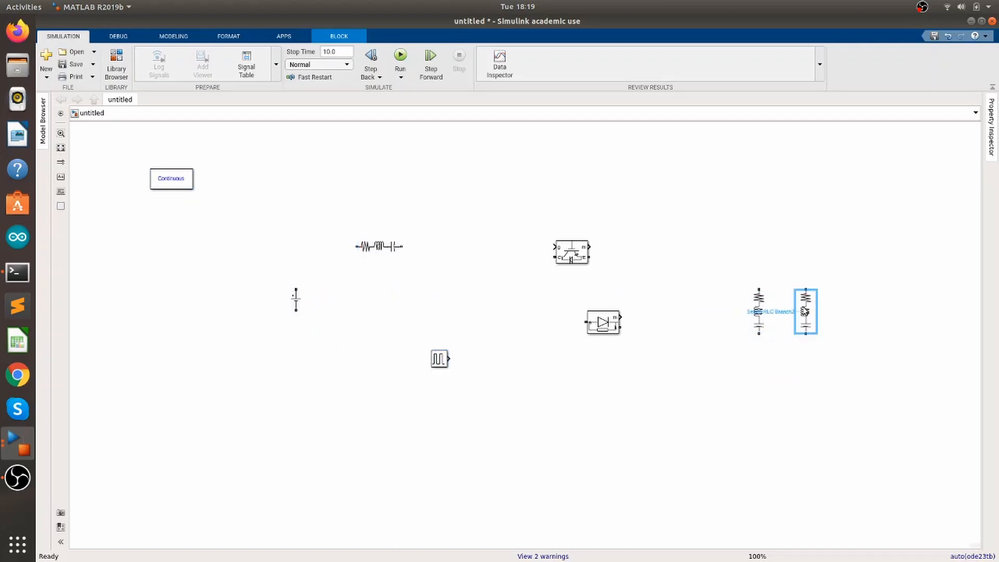
# Move the diode onto the top line, the IGBT below it, and turn the pulse generator to face the IGBT
pyautogui.moveTo(602, 326); pyautogui.dragTo(500, 237)
pyautogui.moveTo(572, 252); pyautogui.dragTo(426, 298)
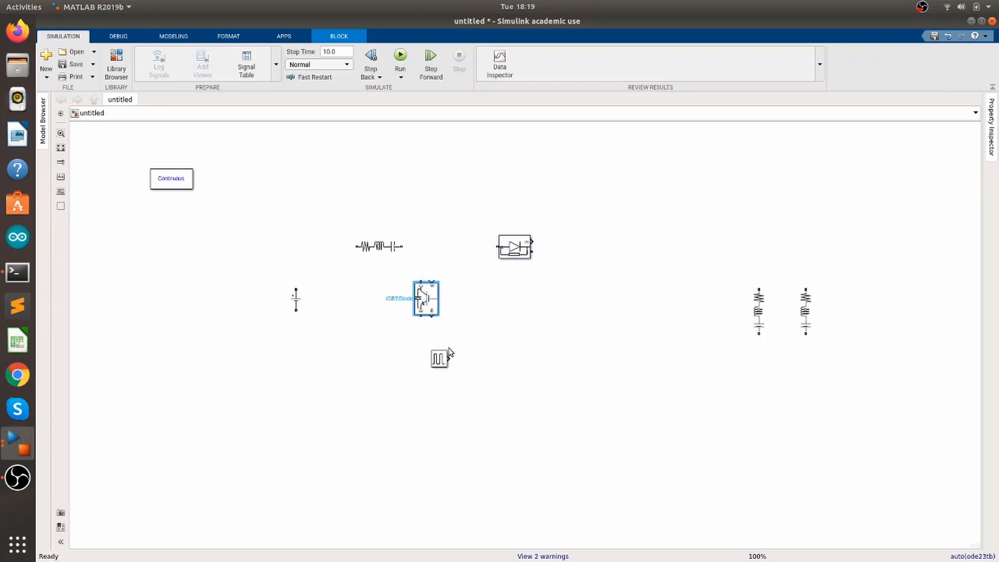
pyautogui.moveTo(447, 354); pyautogui.dragTo(480, 302)
pyautogui.hotkey('ctrl', 'r')
pyautogui.hotkey('ctrl', 'r')
# Wire the source, IGBT and both upright branches between top and bottom rails, and the pulse output to the IGBT gate
pyautogui.moveTo(296, 288)
pyautogui.mouseDown()
pyautogui.moveTo(357, 247)
pyautogui.moveTo(499, 247)
pyautogui.moveTo(733, 267)
pyautogui.moveTo(805, 289)
pyautogui.mouseUp()
pyautogui.moveTo(759, 289); pyautogui.dragTo(758, 252)
pyautogui.moveTo(295, 310); pyautogui.dragTo(758, 341)
pyautogui.moveTo(420, 315); pyautogui.dragTo(421, 341)
pyautogui.moveTo(421, 281); pyautogui.dragTo(421, 246)
pyautogui.moveTo(469, 300); pyautogui.dragTo(431, 281)
pyautogui.click(379, 246)
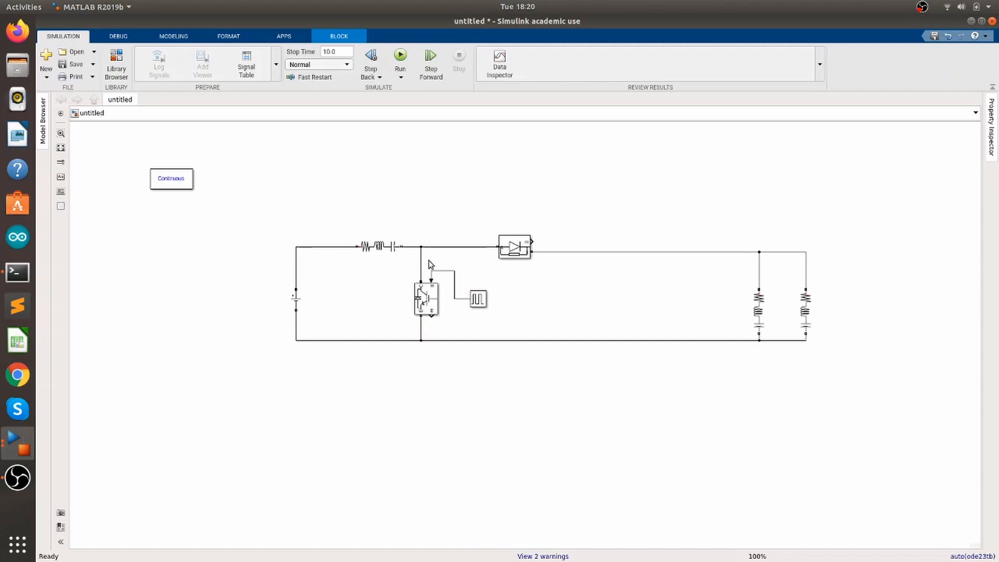
pyautogui.click(477, 366)
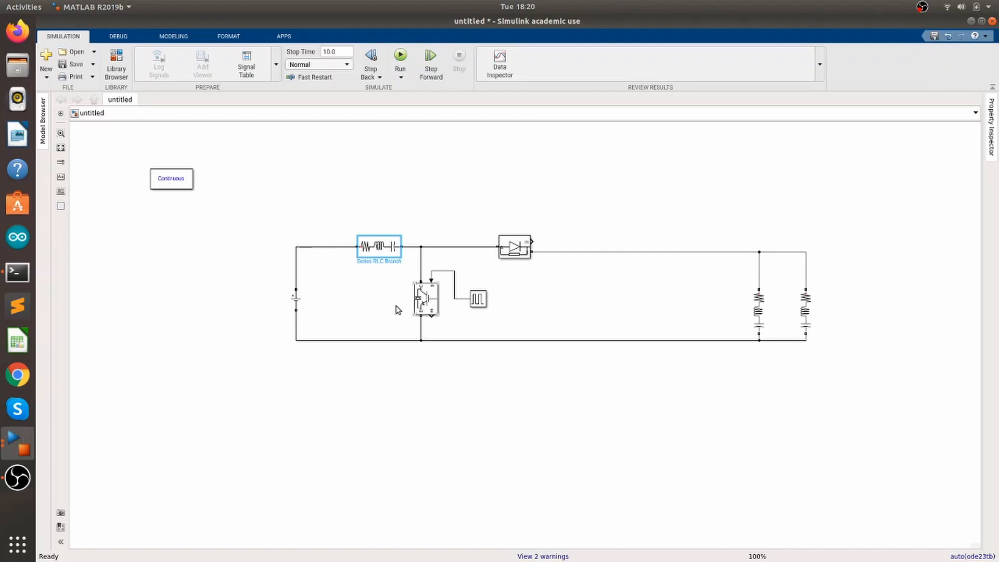
# Set the DC Voltage Source amplitude to 10 V
pyautogui.click(294, 301)
pyautogui.doubleClick(295, 302)
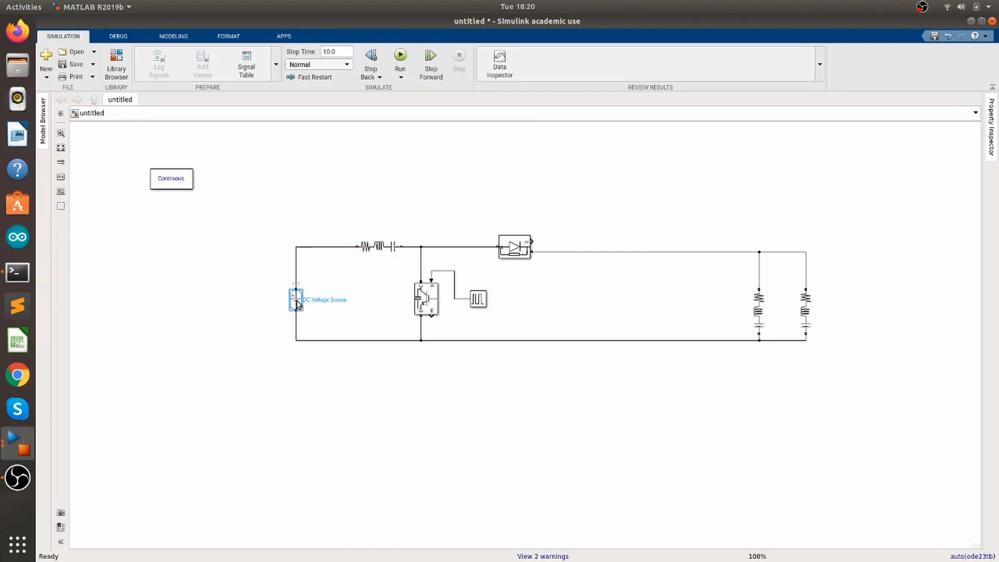
pyautogui.click(435, 307)
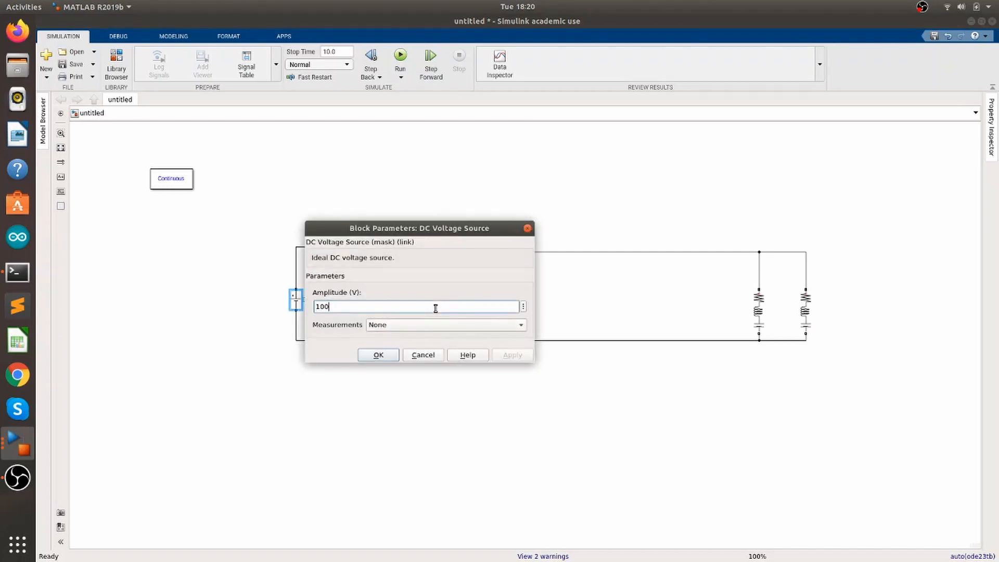
pyautogui.press('BackSpace')
pyautogui.click(393, 355)
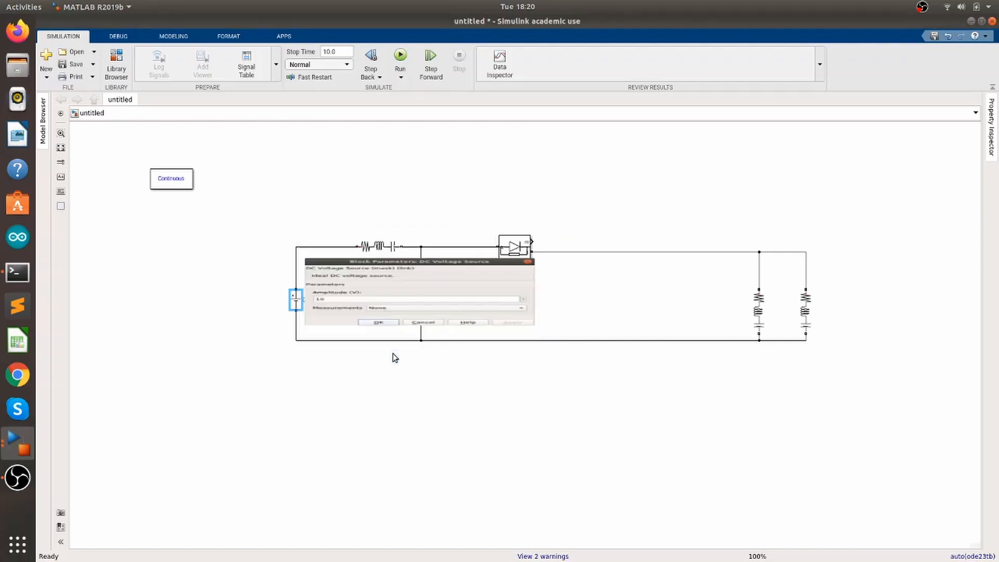
# Change the top series branch to an inductor-only (L) type and enter a new inductance value
pyautogui.doubleClick(391, 253)
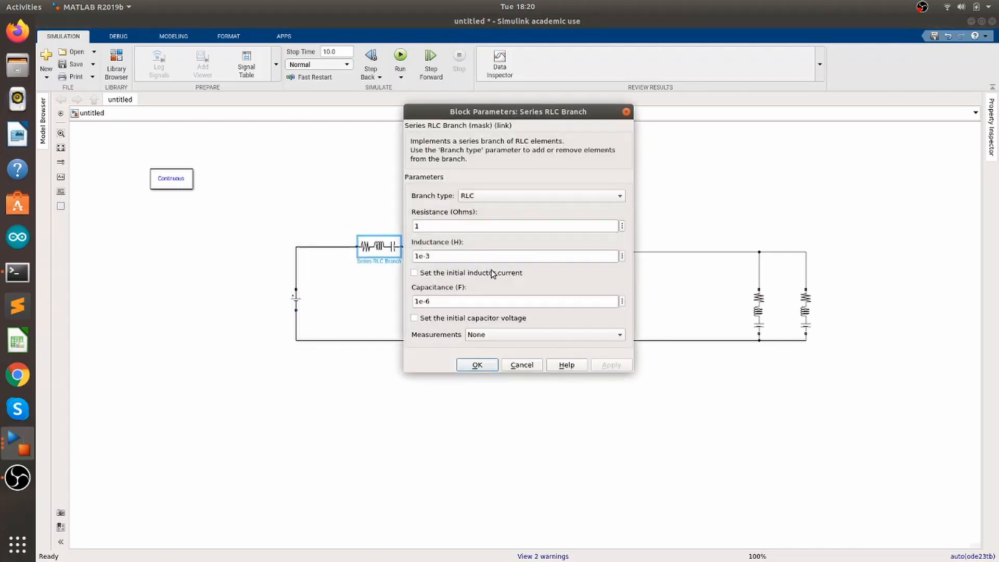
pyautogui.click(537, 197)
pyautogui.click(530, 249)
pyautogui.click(523, 224)
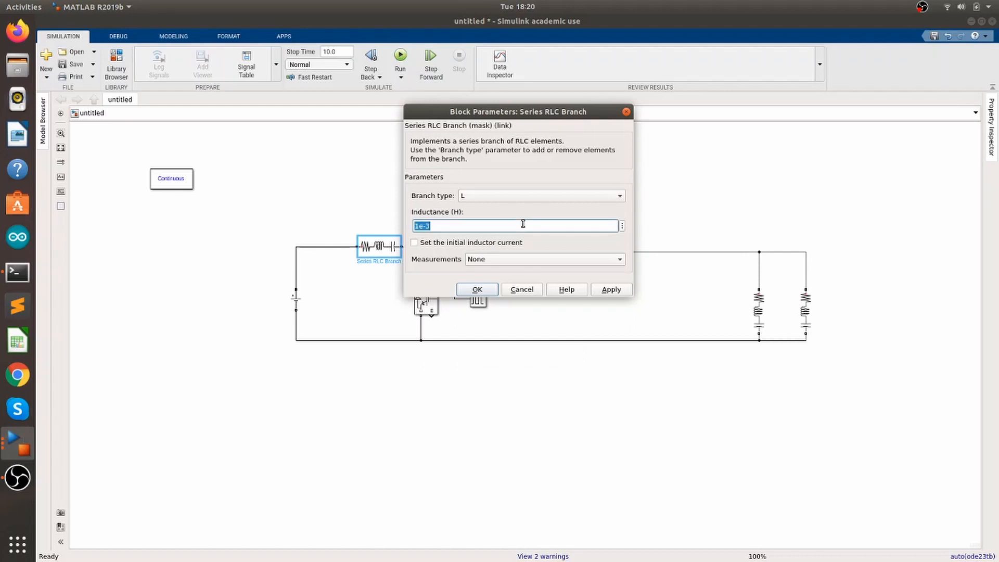
pyautogui.press('BackSpace')
pyautogui.write('0.10')
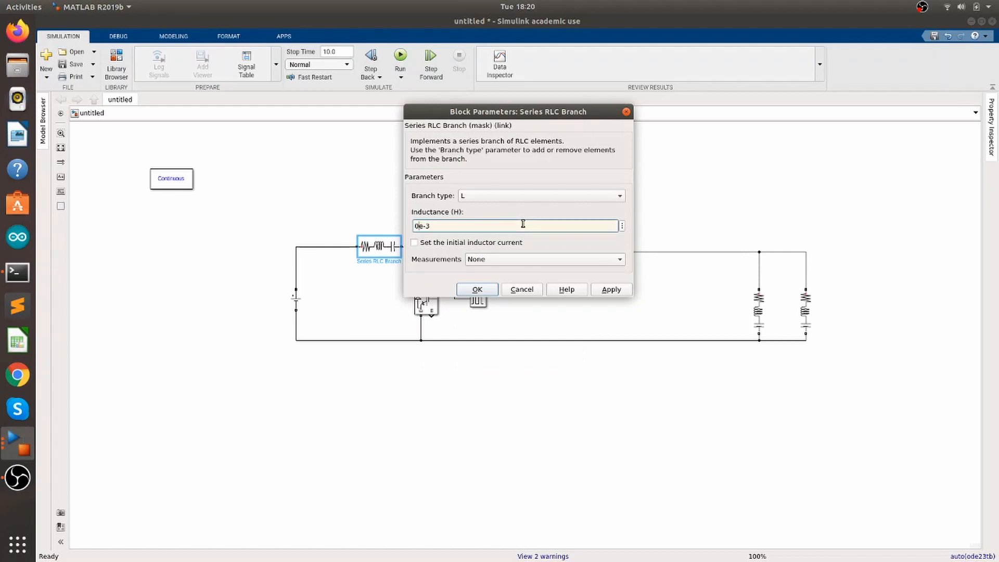
pyautogui.write('67')
pyautogui.click(487, 292)
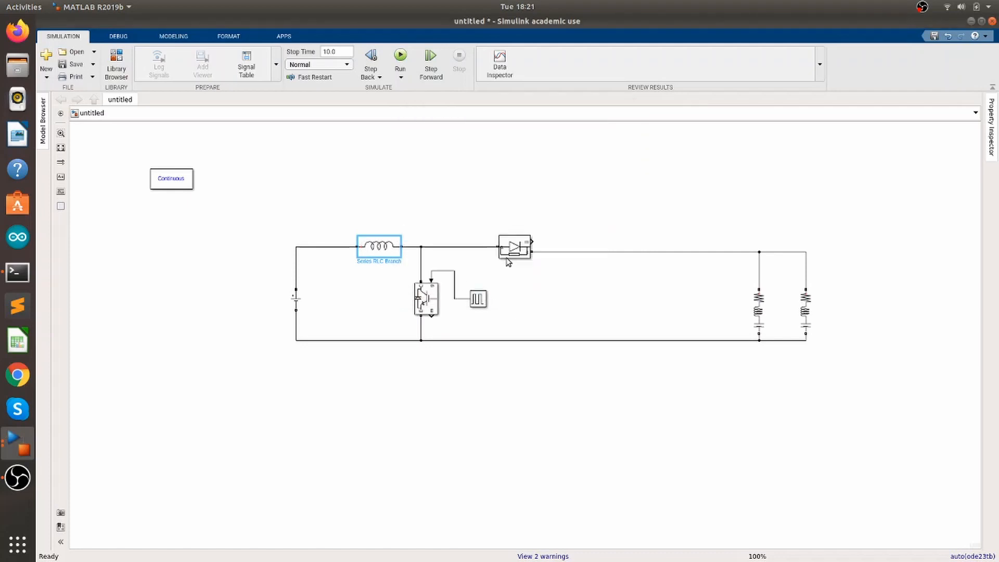
# Set the first upright branch to capacitor-only (C) with a capacitance of 12.8e-6 F
pyautogui.doubleClick(758, 311)
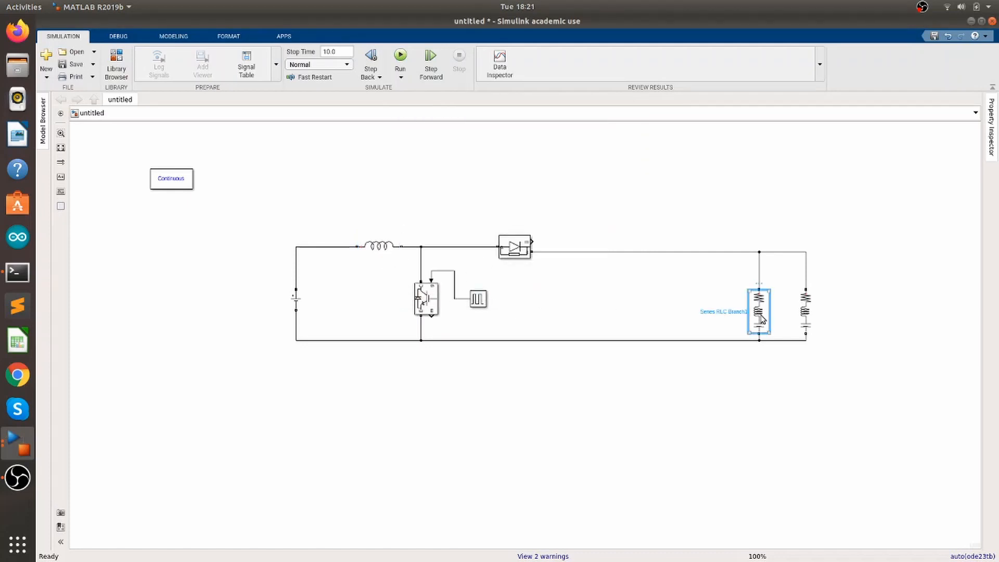
pyautogui.click(578, 319)
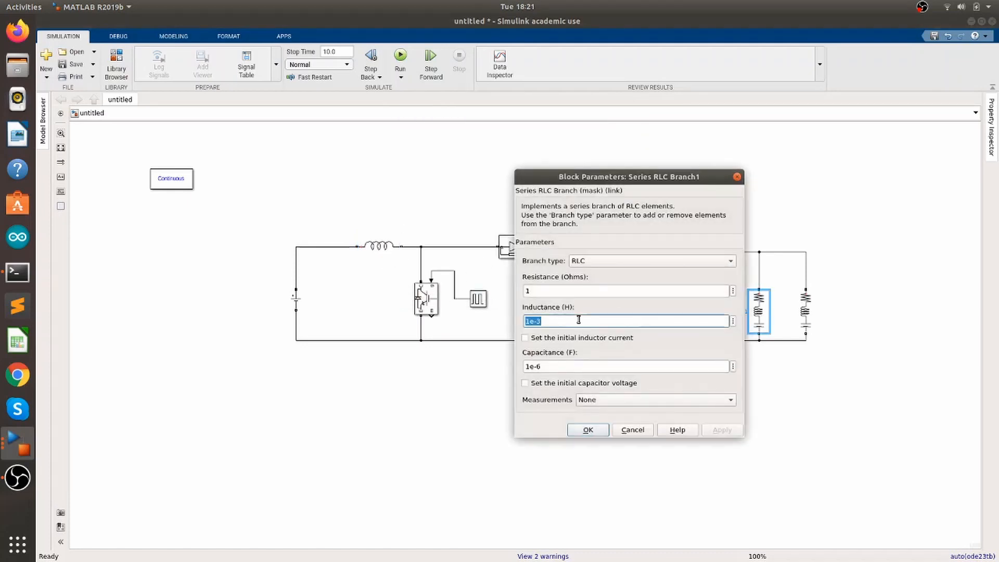
pyautogui.click(621, 265)
pyautogui.click(620, 299)
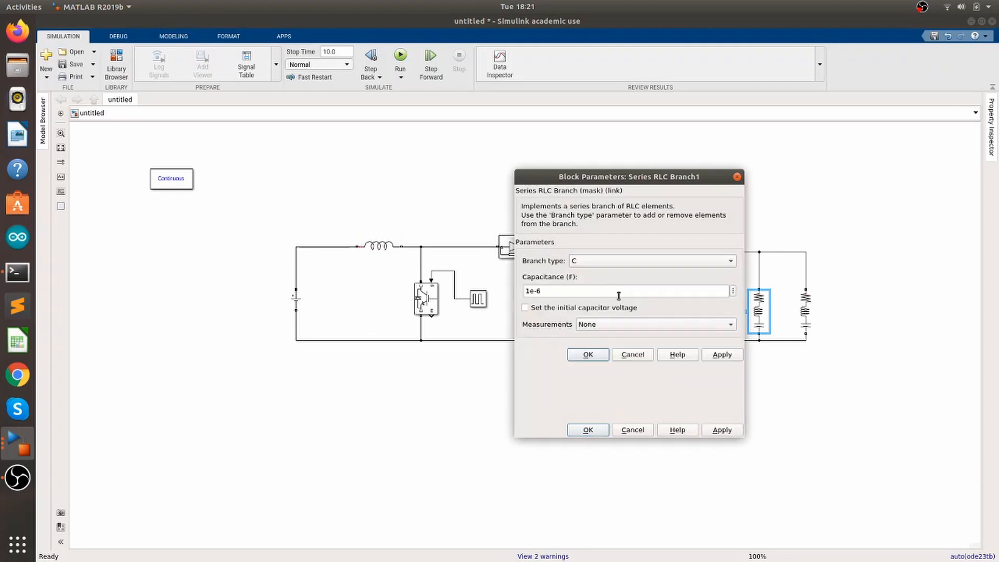
pyautogui.click(587, 290)
pyautogui.press('Left')
pyautogui.press('Left')
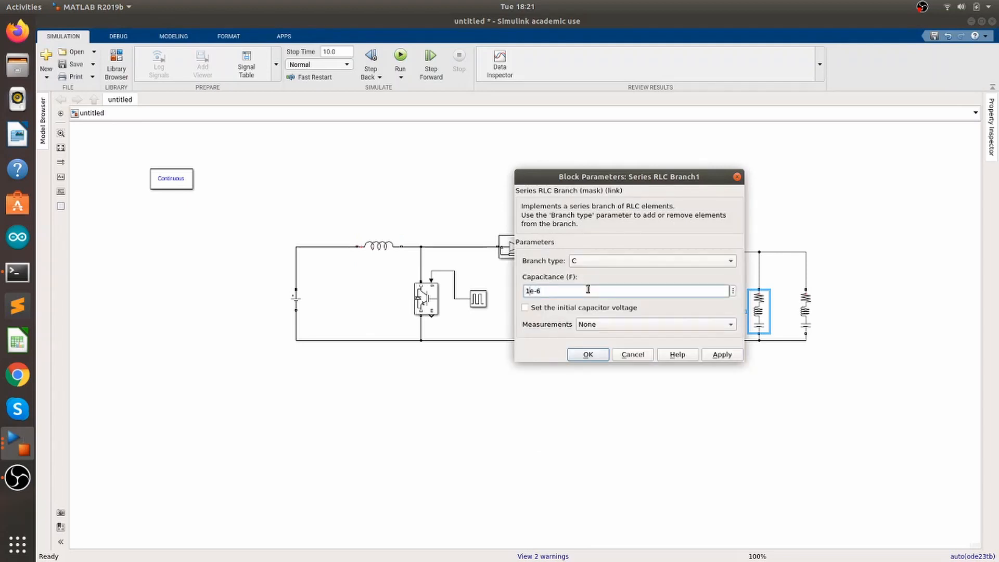
pyautogui.write('2.8')
pyautogui.click(600, 357)
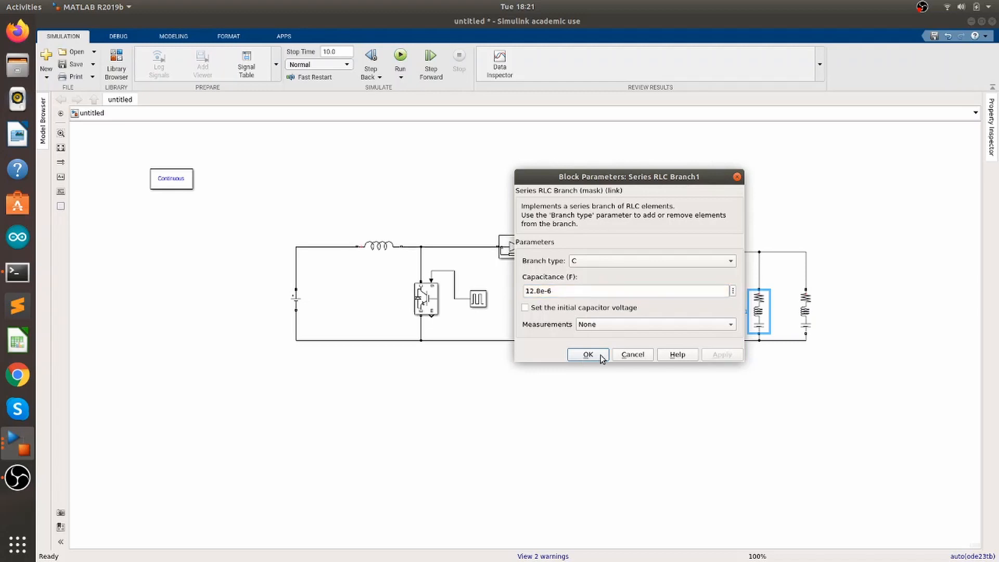
# Set the second upright branch to resistor-only (R) with a resistance of 25 ohms
pyautogui.doubleClick(805, 311)
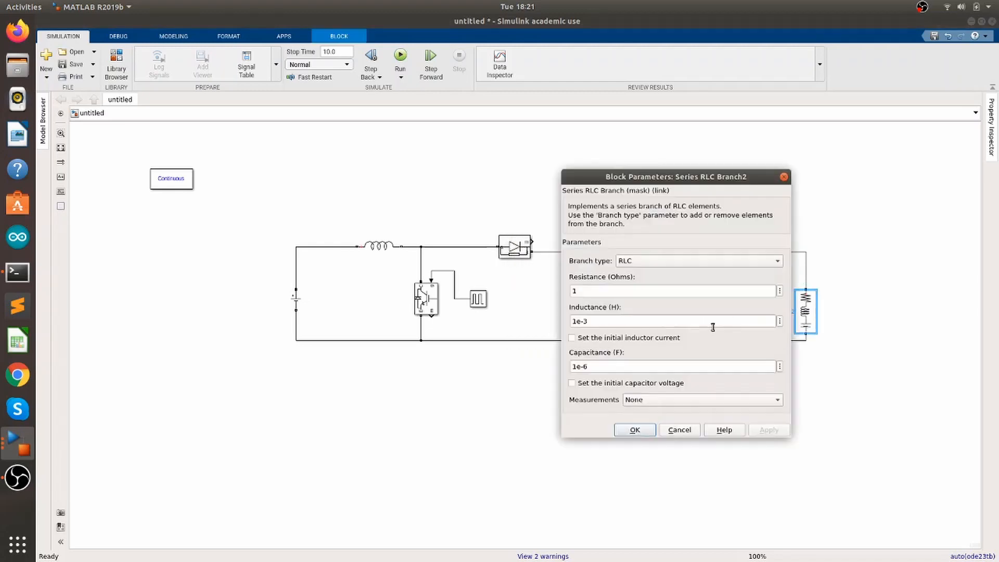
pyautogui.click(668, 264)
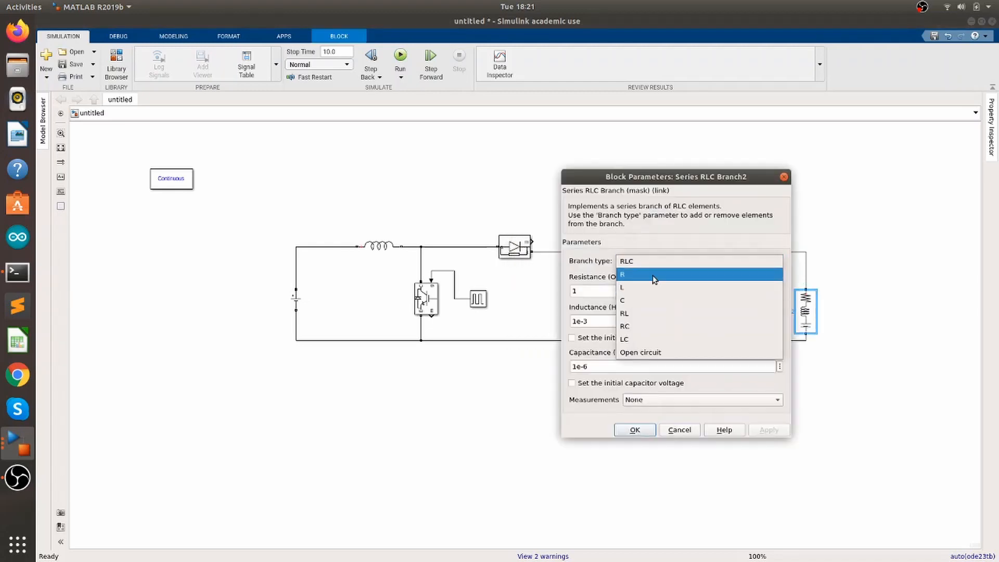
pyautogui.click(654, 275)
pyautogui.doubleClick(641, 288)
pyautogui.write('25')
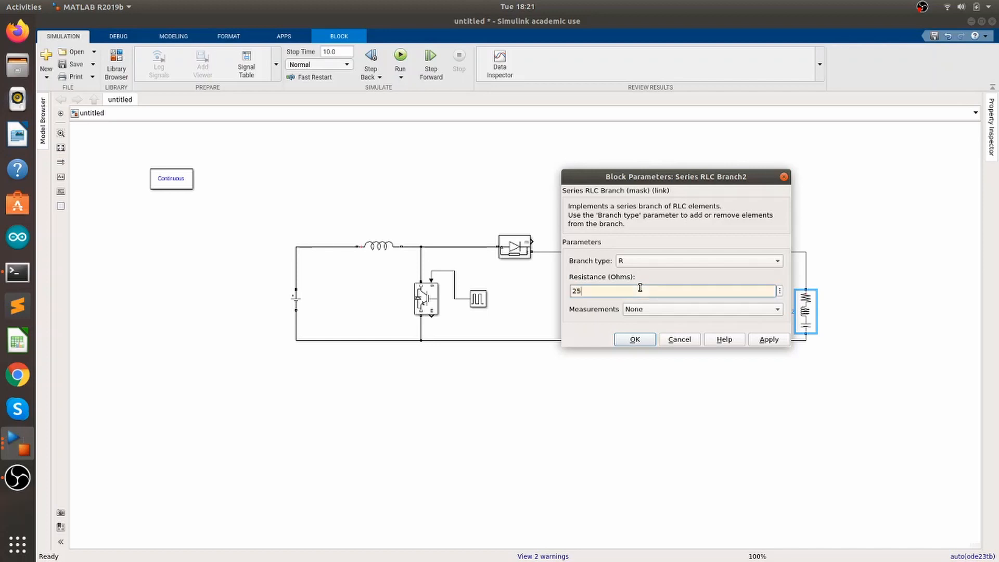
pyautogui.click(641, 339)
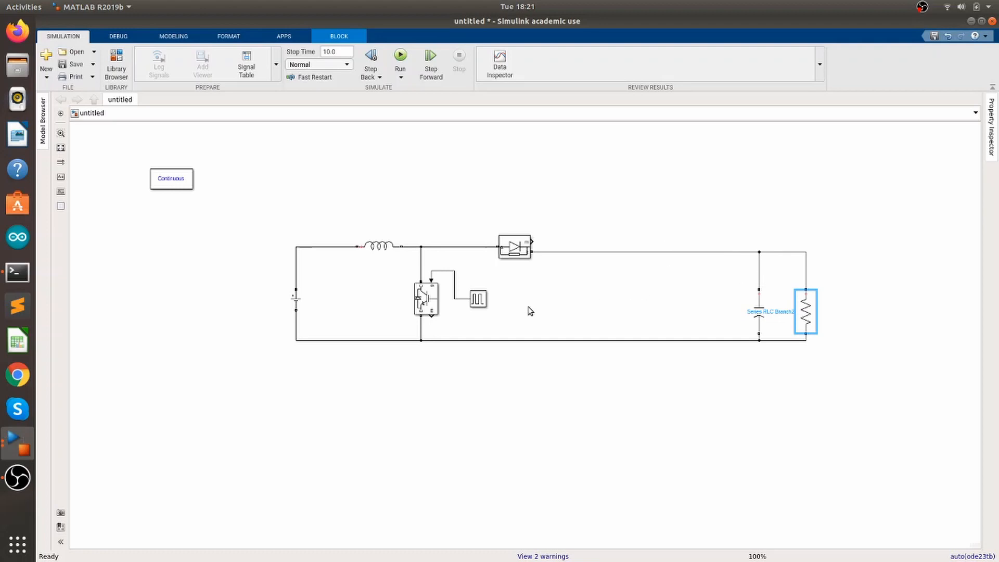
# Set the Pulse Generator period to 1/25000 s and its pulse width to 80 % of the period
pyautogui.click(479, 300)
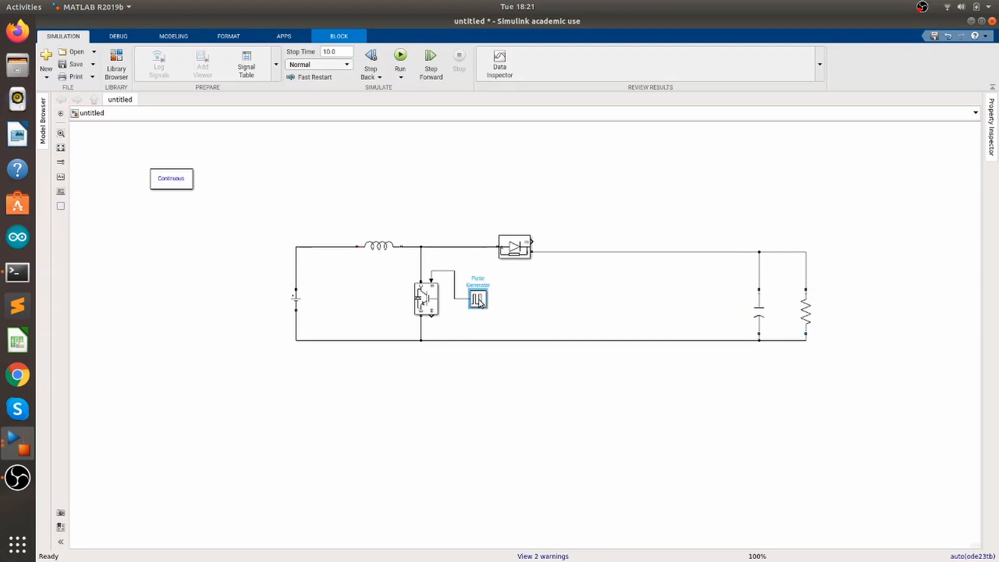
pyautogui.doubleClick(479, 301)
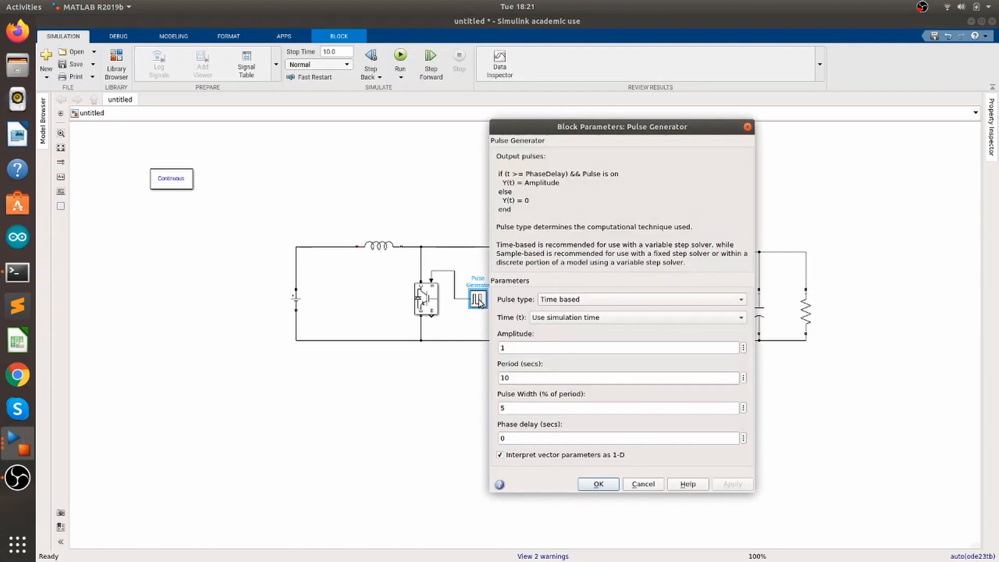
pyautogui.doubleClick(553, 378)
pyautogui.press('BackSpace')
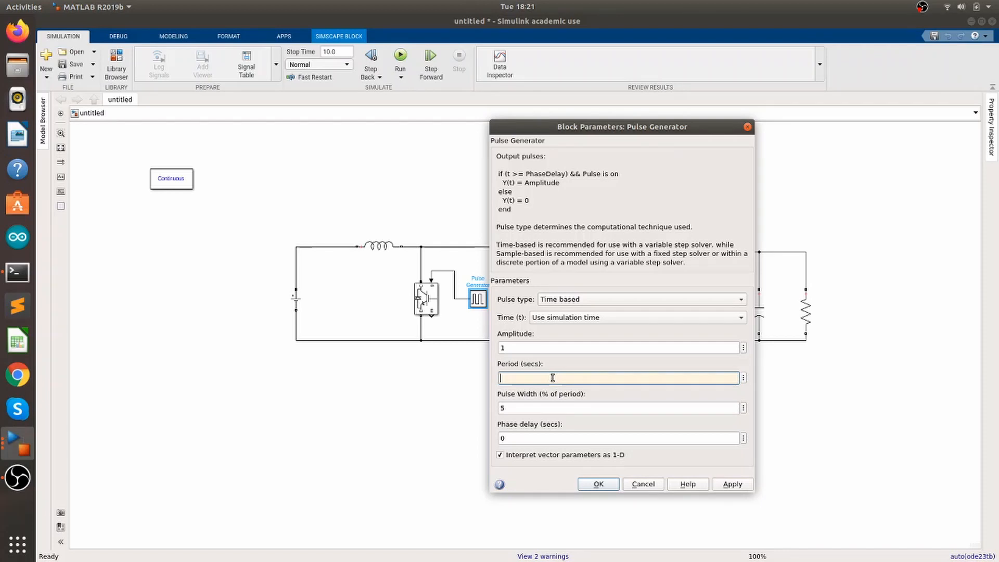
pyautogui.write('1/25000')
pyautogui.doubleClick(547, 408)
pyautogui.press('BackSpace')
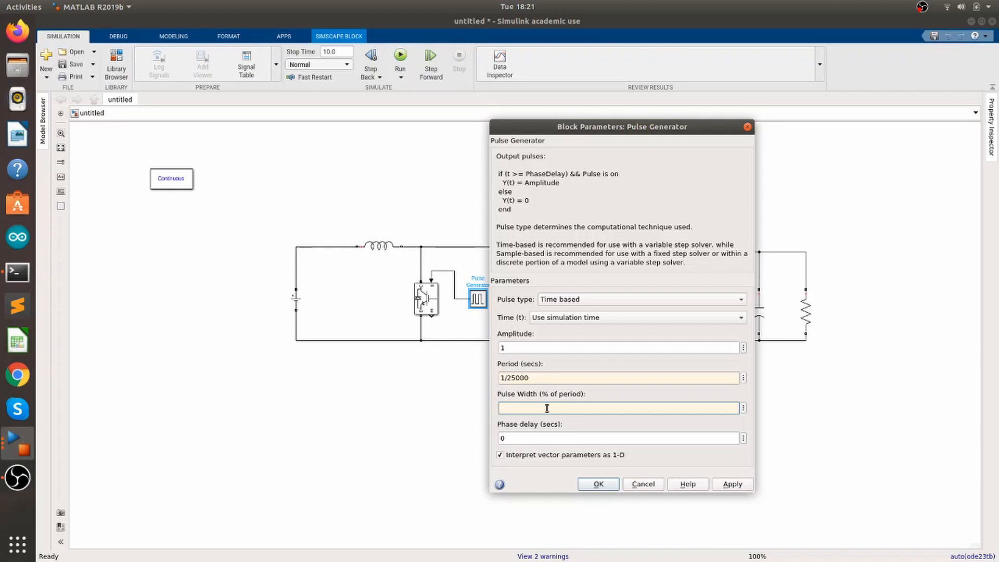
pyautogui.write('80')
pyautogui.click(599, 484)
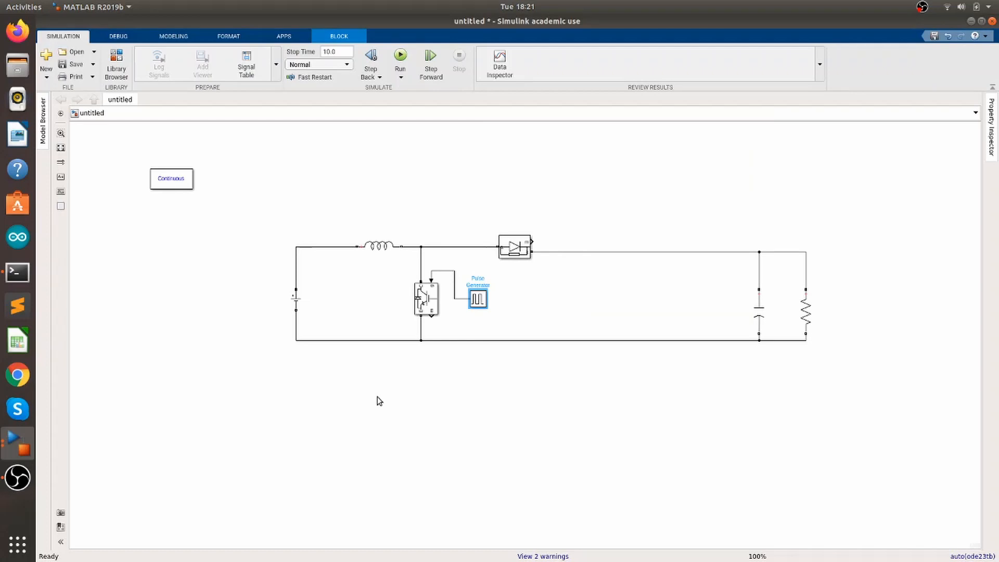
# Add a Voltage Measurement block and a Scope block to the model below the circuit
pyautogui.click(320, 395)
pyautogui.write('vol')
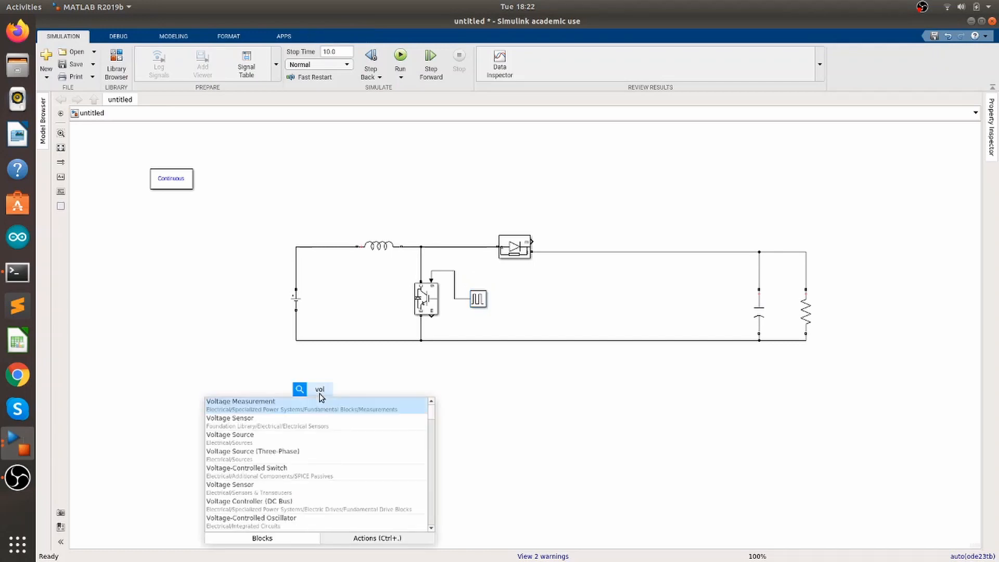
pyautogui.press('Return')
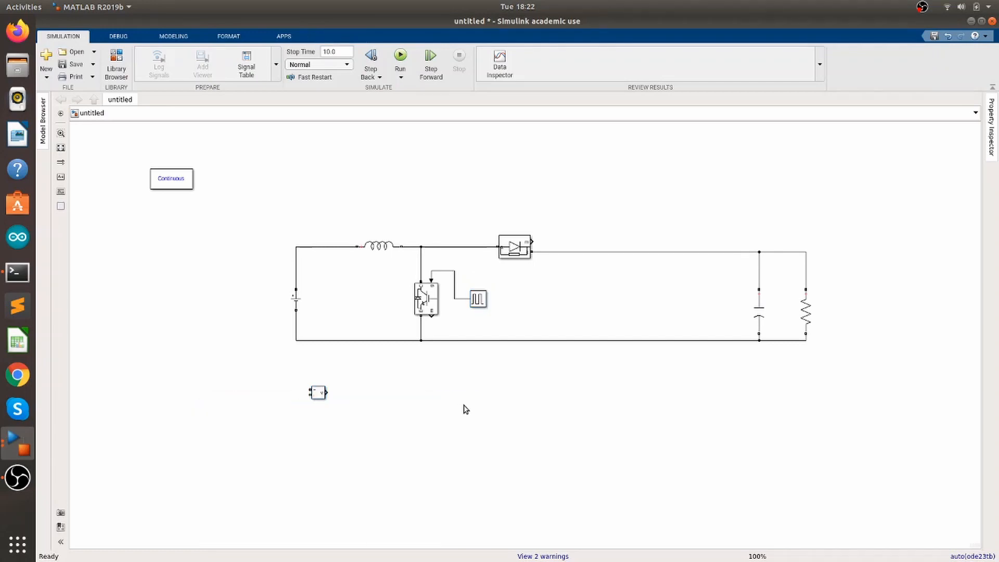
pyautogui.doubleClick(466, 410)
pyautogui.write('scop')
pyautogui.press('Return')
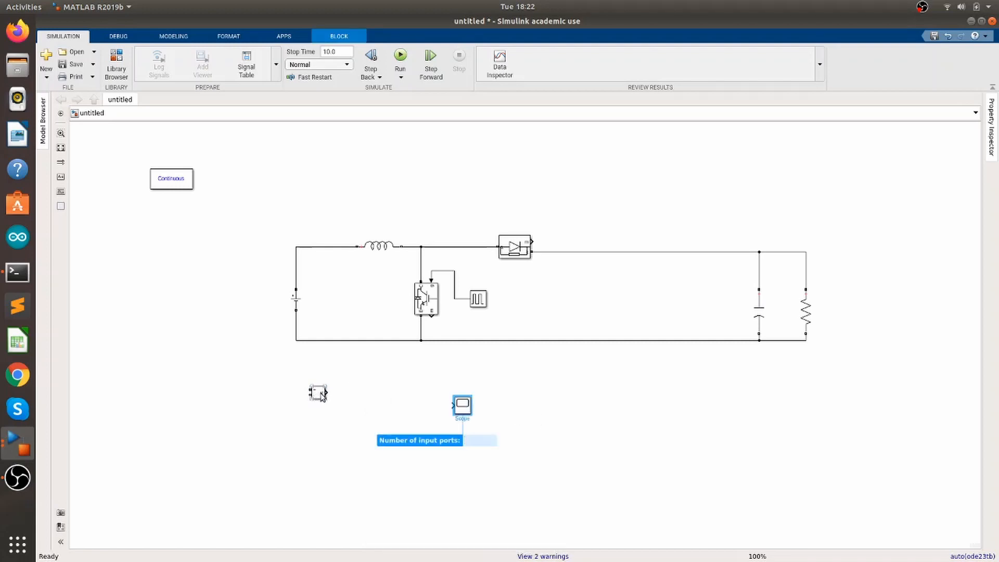
# Wire the Voltage Measurement block across the load resistor and connect its output to the Scope
pyautogui.moveTo(313, 395); pyautogui.dragTo(809, 268)
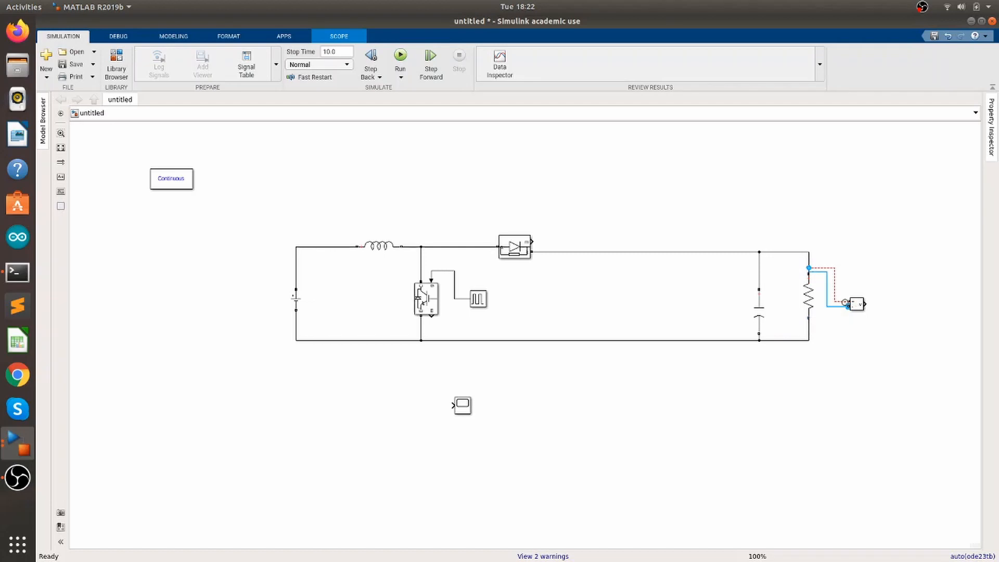
pyautogui.moveTo(847, 306); pyautogui.dragTo(810, 268)
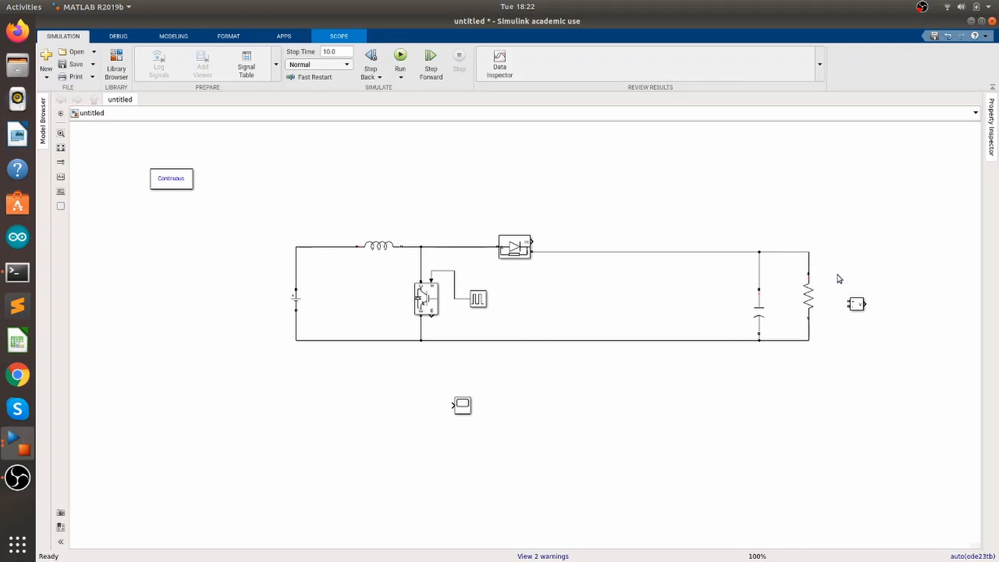
pyautogui.click(848, 301)
pyautogui.moveTo(849, 301); pyautogui.dragTo(809, 267)
pyautogui.moveTo(848, 307); pyautogui.dragTo(808, 327)
pyautogui.moveTo(465, 411); pyautogui.dragTo(909, 311)
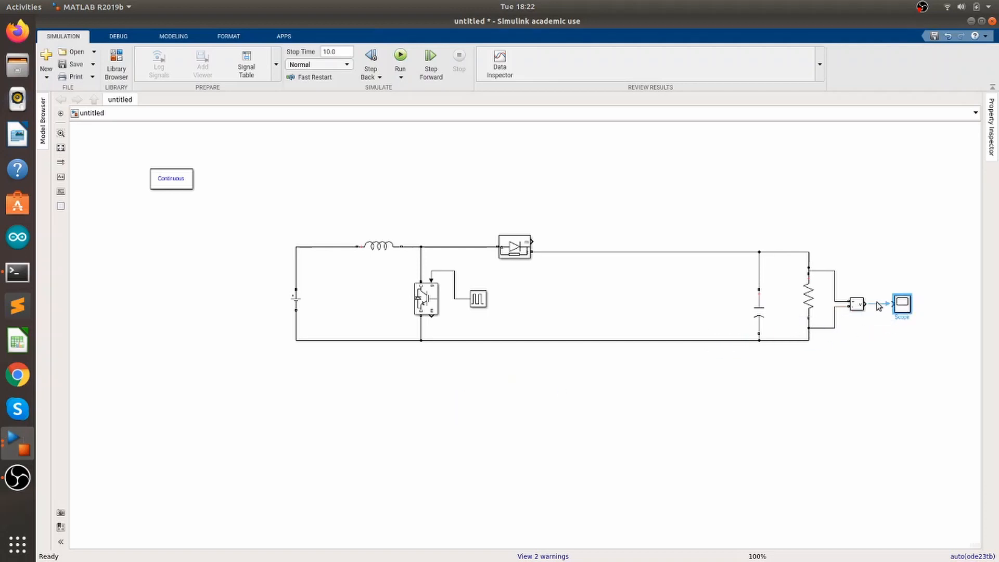
# Run the simulation and open the Scope window maximized
pyautogui.scroll(1, 791, 307)
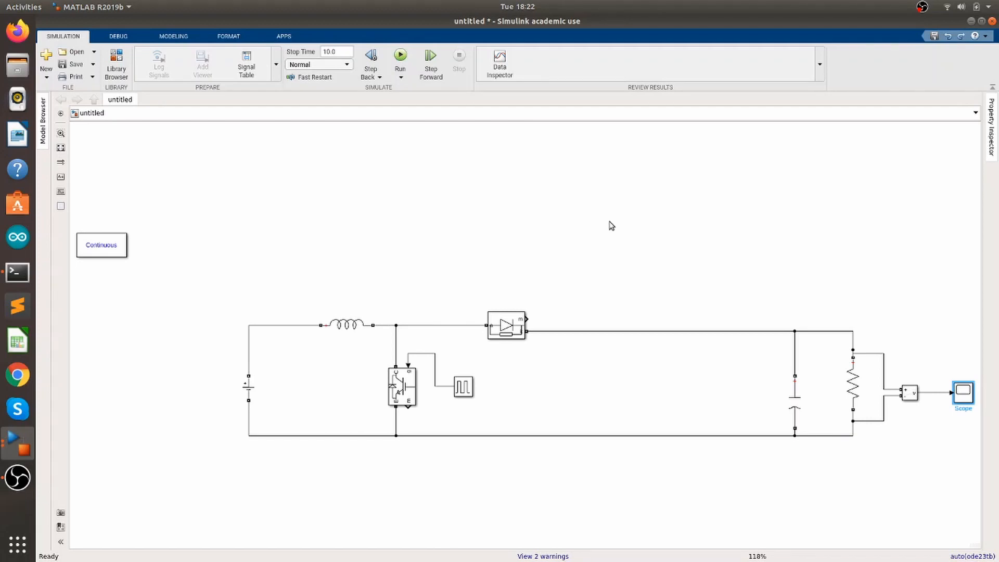
pyautogui.click(400, 56)
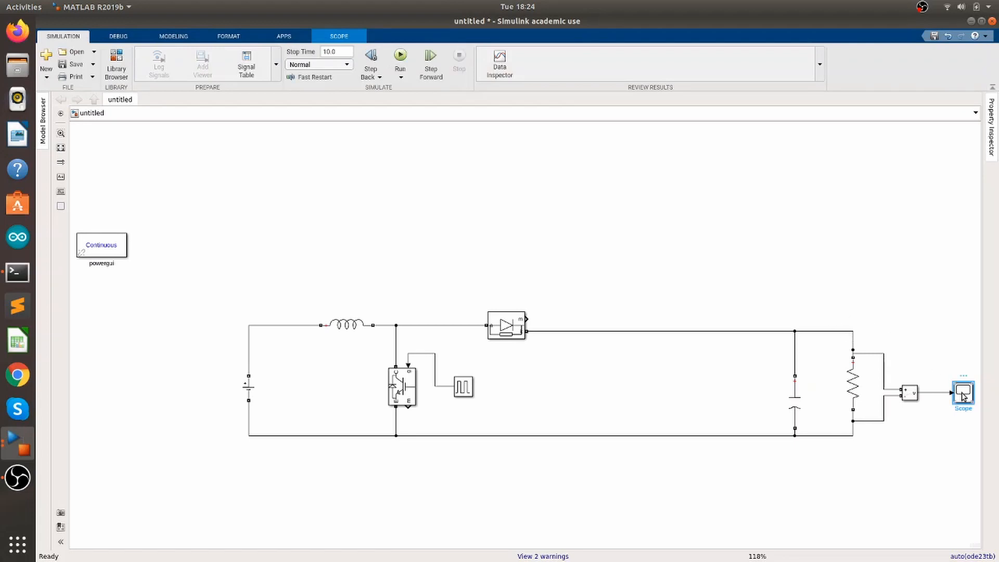
pyautogui.doubleClick(963, 394)
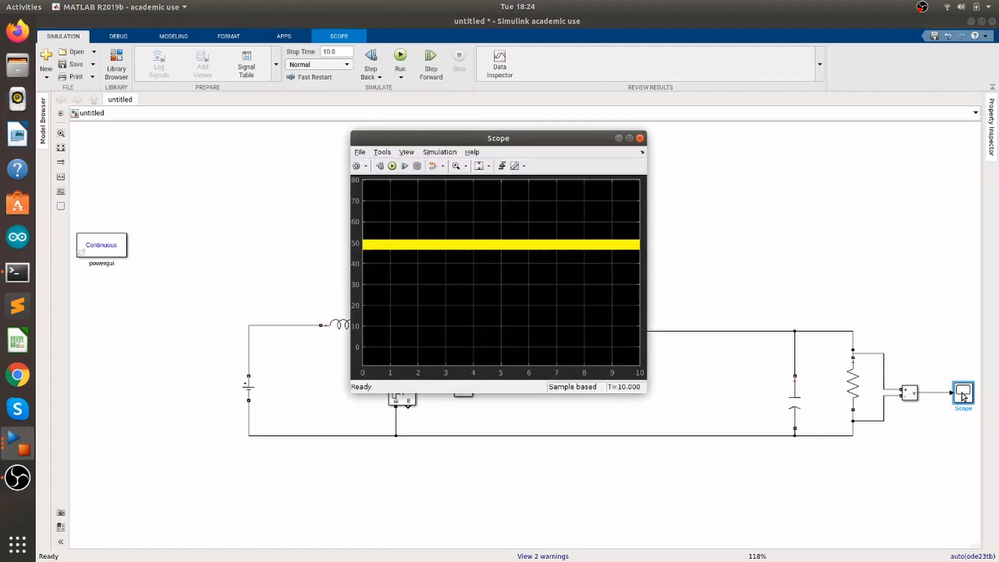
pyautogui.click(629, 138)
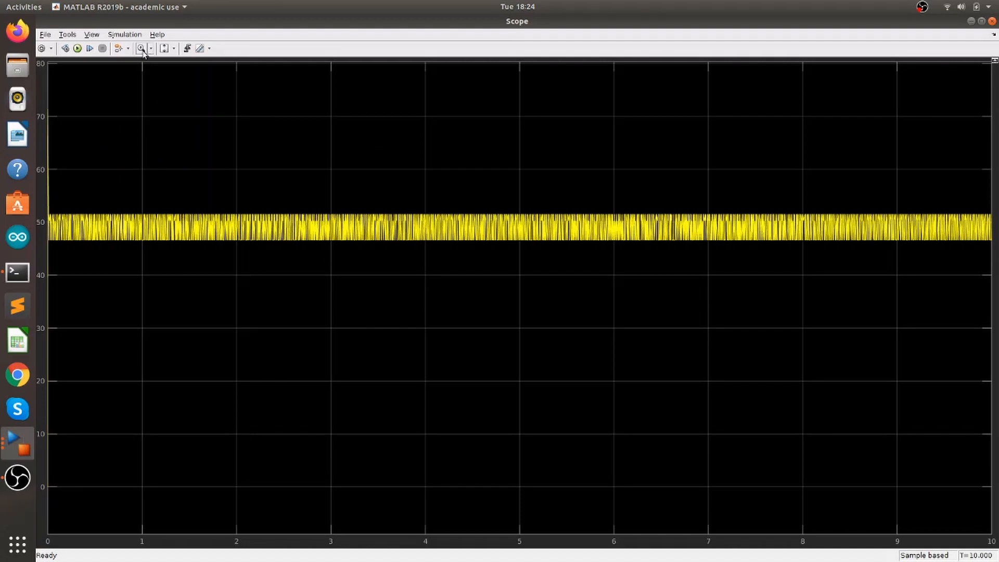
# Zoom into the start of the output voltage waveform to examine the transient, then close the Scope
pyautogui.click(174, 48)
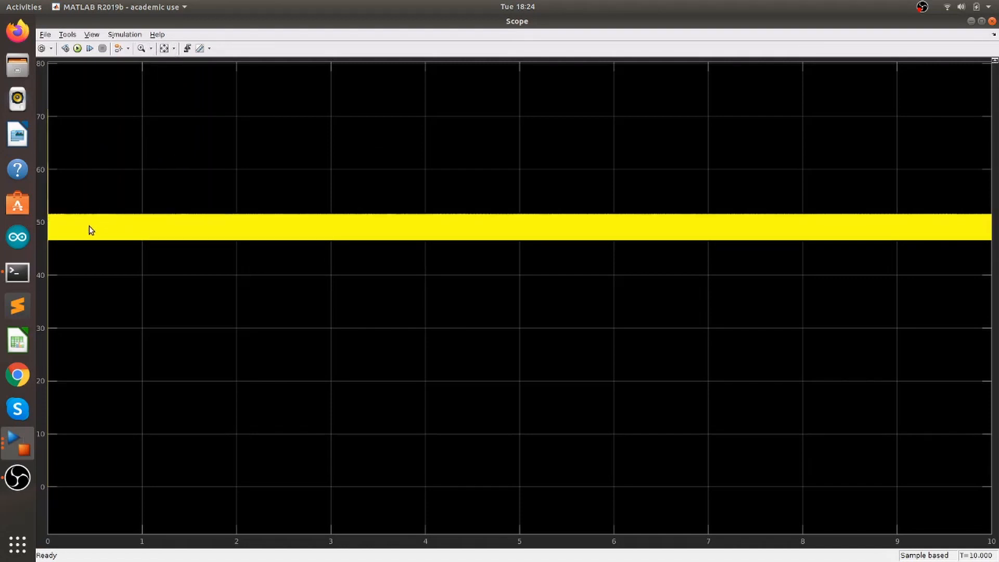
pyautogui.click(142, 51)
pyautogui.moveTo(70, 203); pyautogui.dragTo(42, 201)
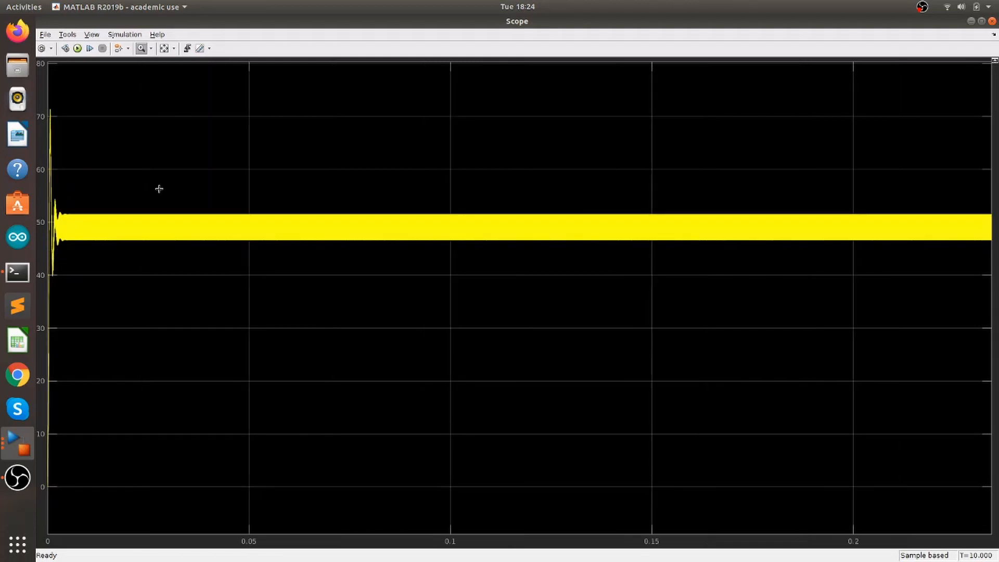
pyautogui.moveTo(168, 188); pyautogui.dragTo(58, 168)
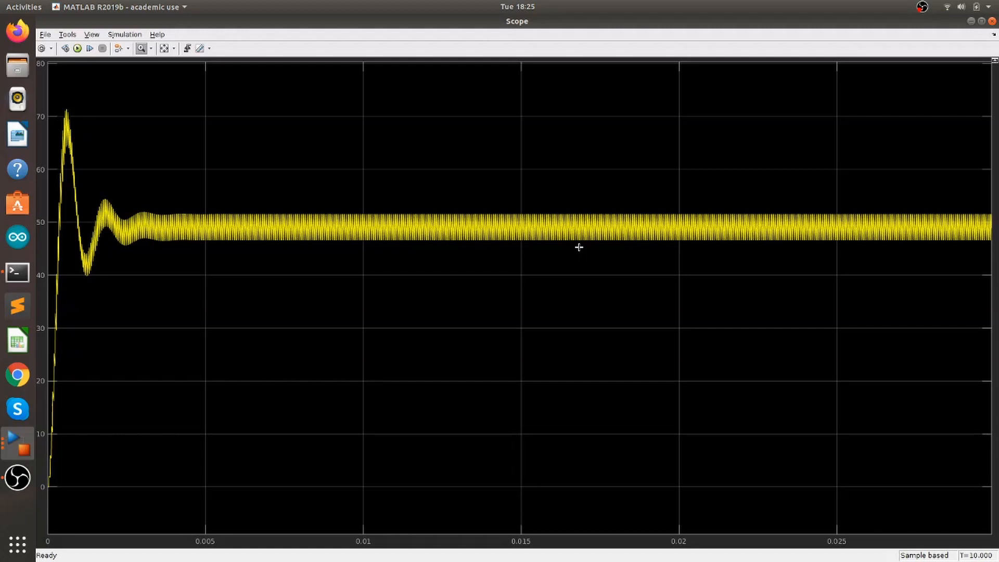
pyautogui.click(991, 22)
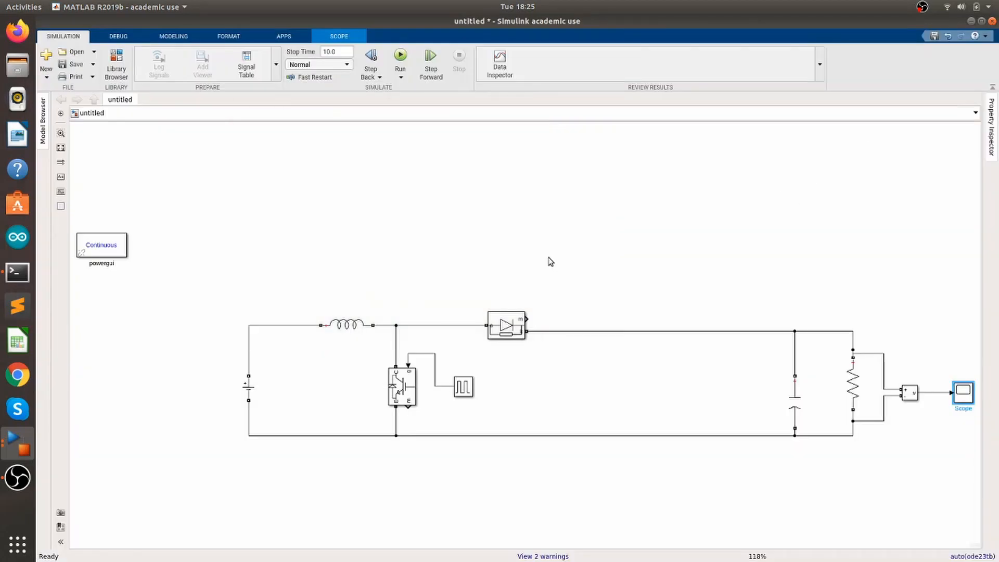